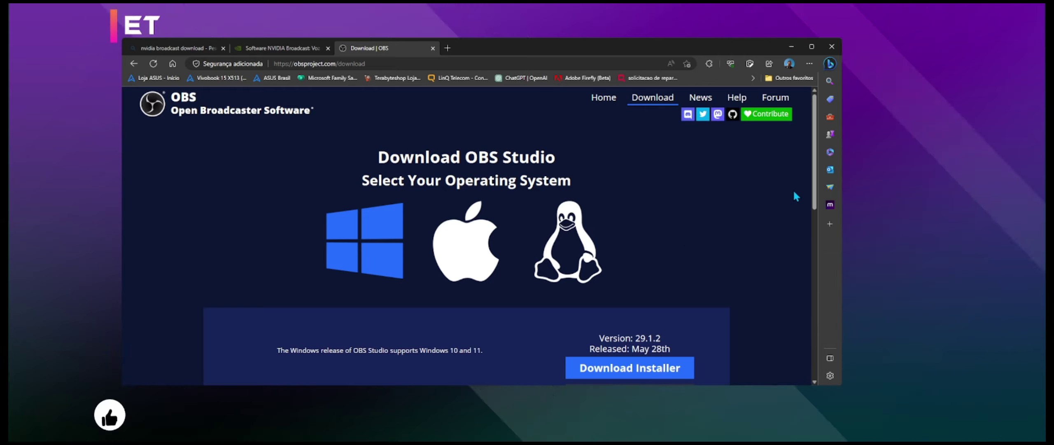
# Review the OBS Studio download page and the NVIDIA Broadcast application page in the browser.
pyautogui.moveTo(815, 196)
pyautogui.mouseDown()
pyautogui.moveTo(811, 320)
pyautogui.moveTo(808, 190)
pyautogui.mouseUp()
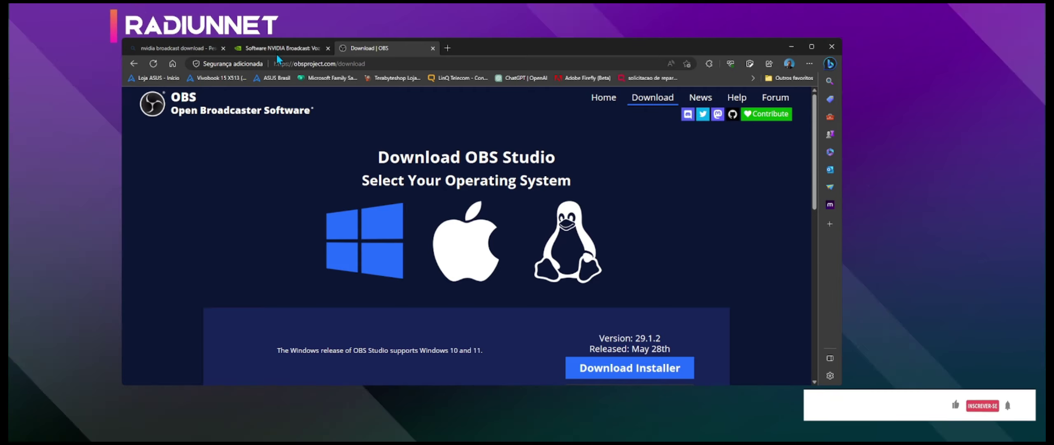
pyautogui.click(276, 48)
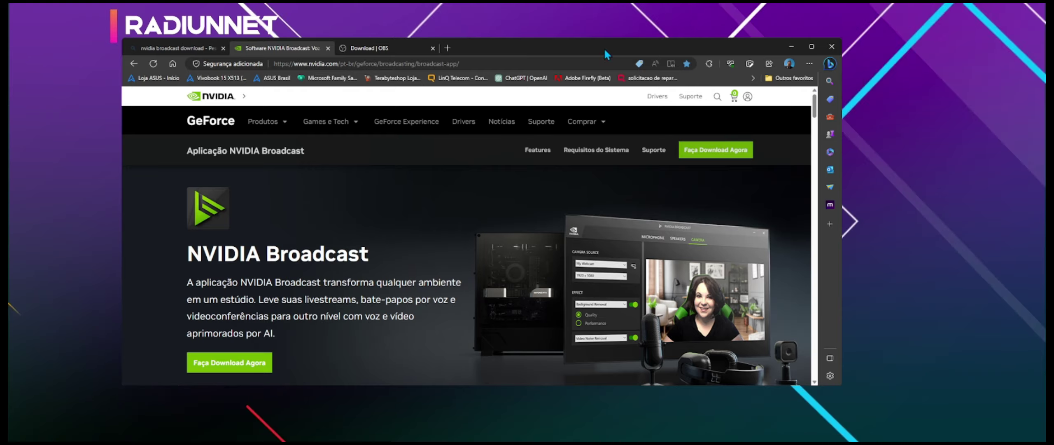
pyautogui.click(390, 48)
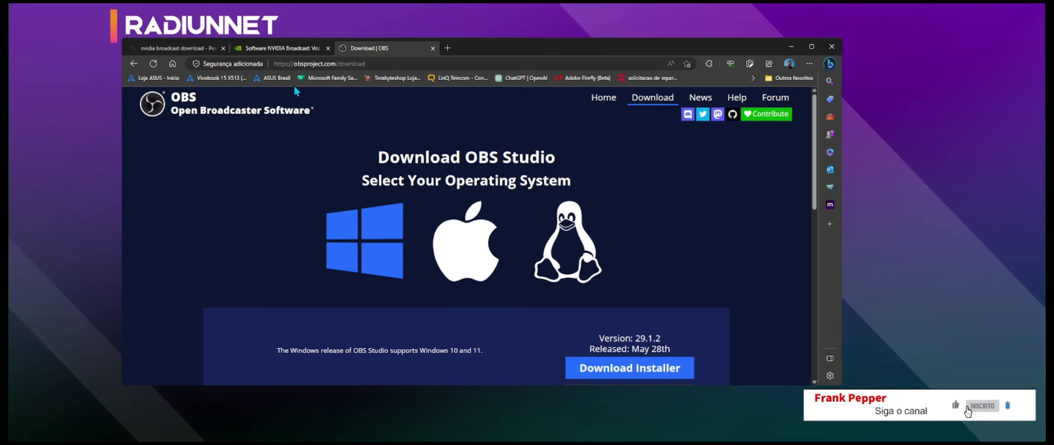
pyautogui.click(282, 49)
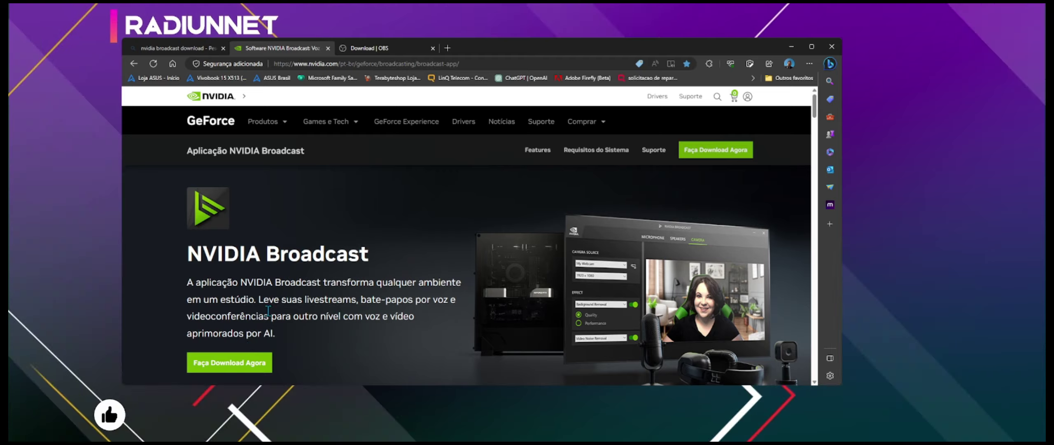
pyautogui.moveTo(814, 114)
pyautogui.mouseDown()
pyautogui.moveTo(815, 158)
pyautogui.moveTo(814, 115)
pyautogui.mouseUp()
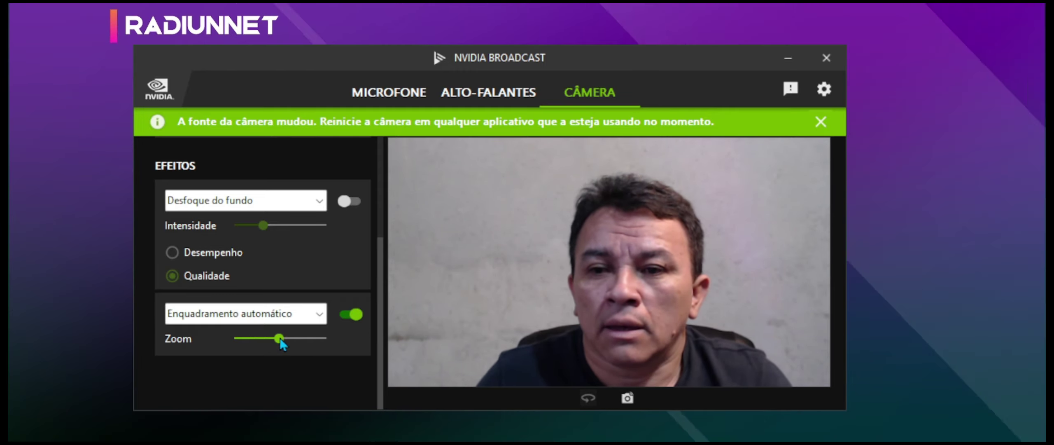
# In NVIDIA Broadcast, reduce the automatic framing zoom slightly and enable the Remover o fundo camera effect.
pyautogui.moveTo(279, 338); pyautogui.dragTo(268, 338)
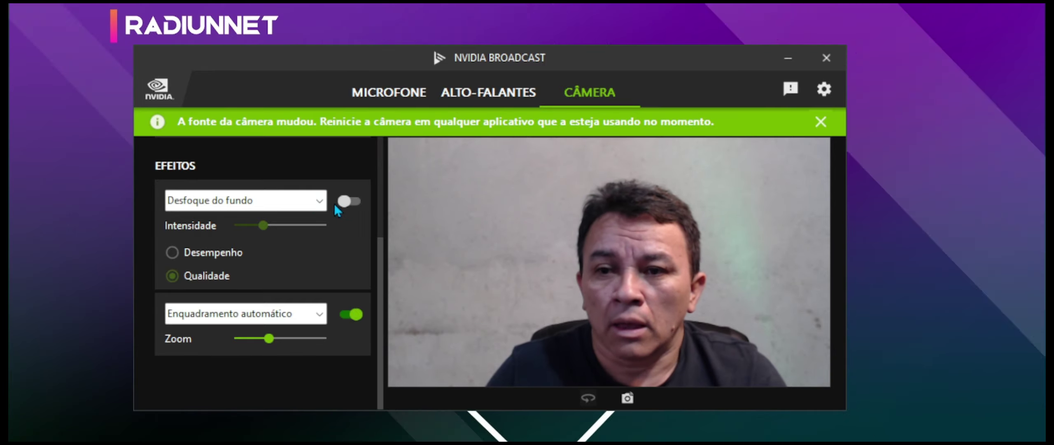
pyautogui.click(323, 205)
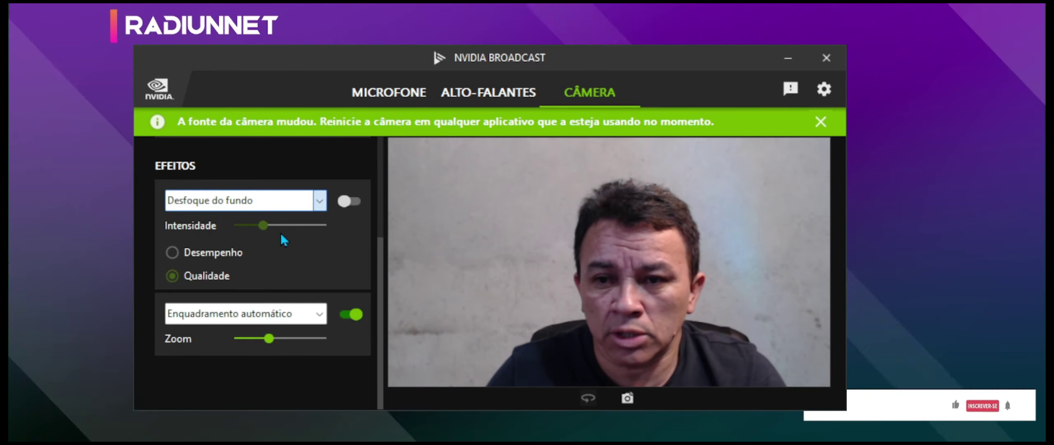
pyautogui.press('Down')
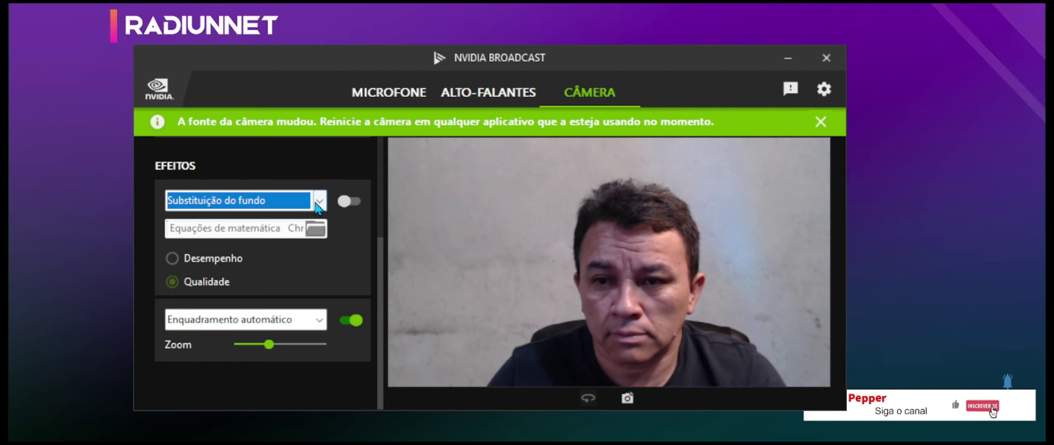
pyautogui.press('Up')
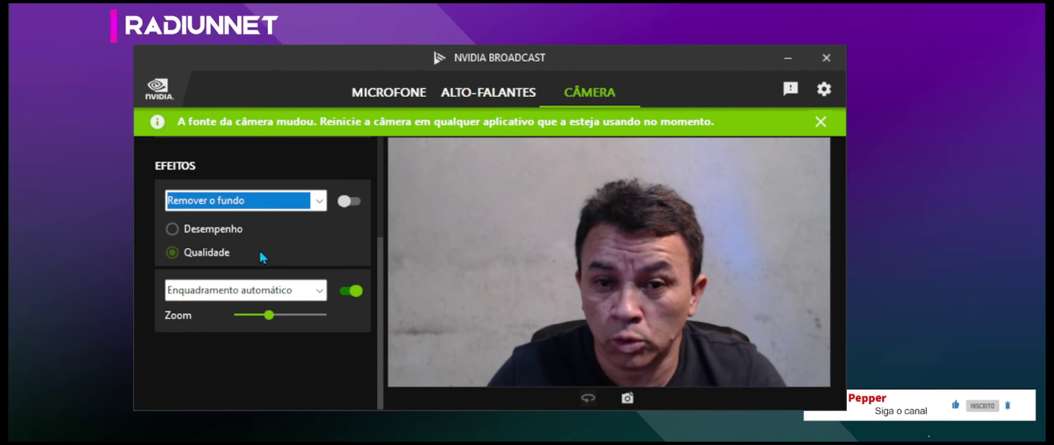
pyautogui.click(353, 201)
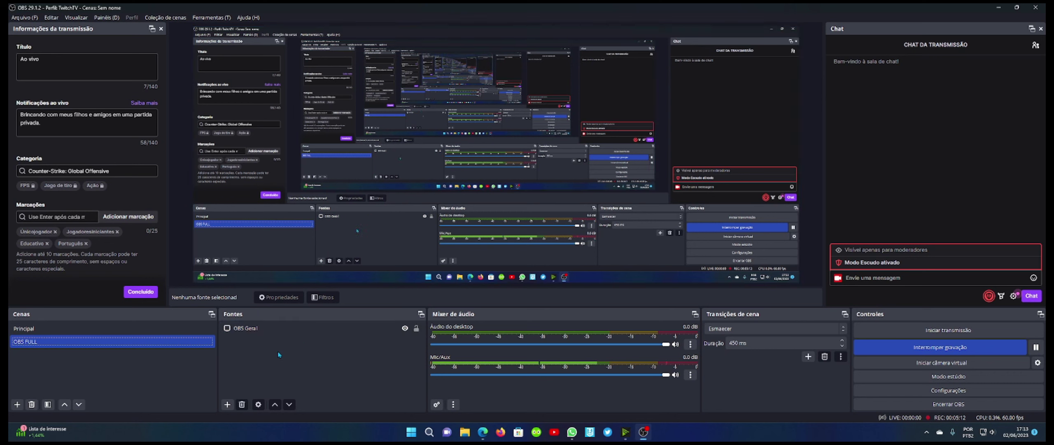
# In OBS Studio, add a new video capture device source named WEBCAMCAP to the OBS FULL scene.
pyautogui.click(228, 404)
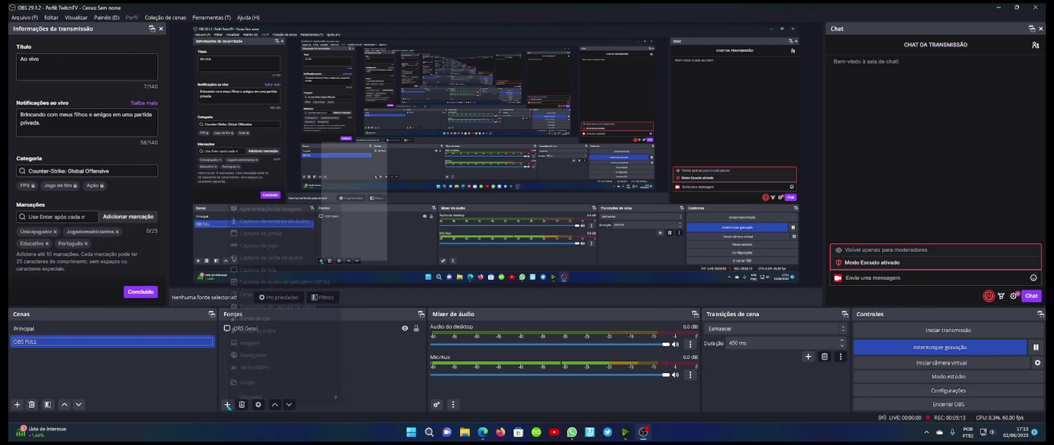
pyautogui.click(288, 306)
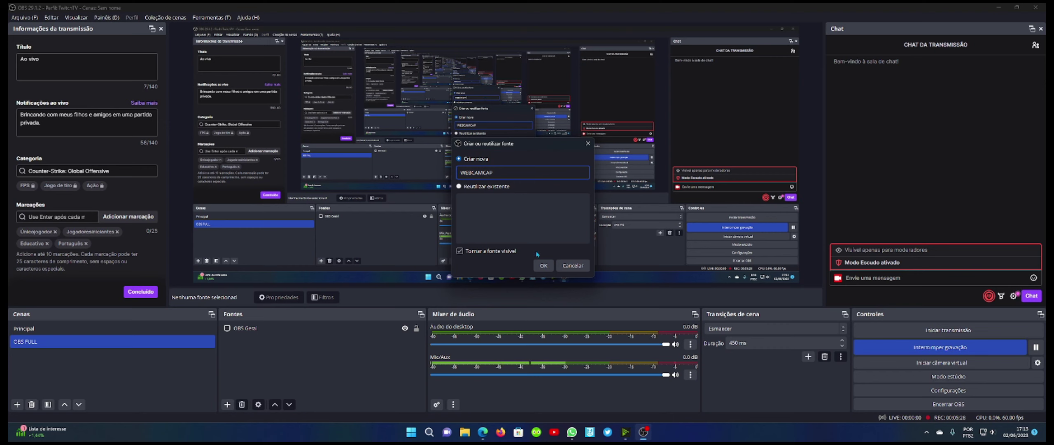
pyautogui.click(544, 266)
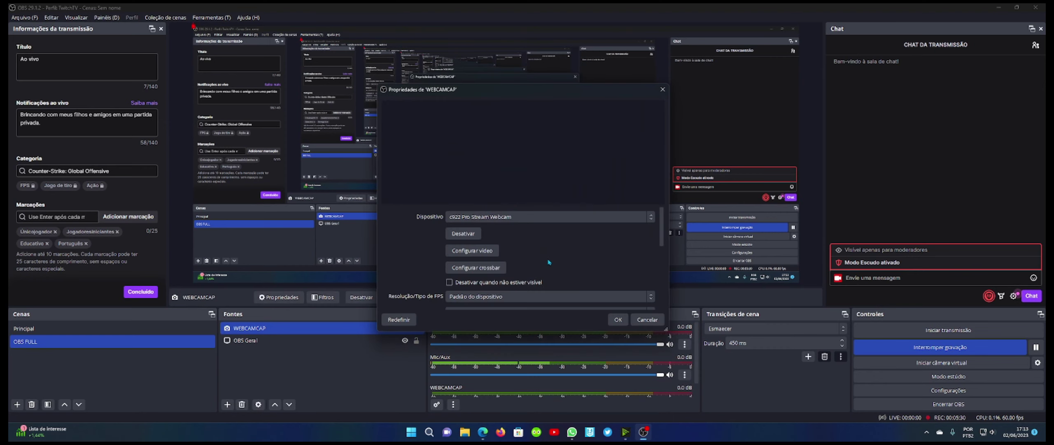
# Set the WEBCAMCAP source's device to Camera (NVIDIA Broadcast) and accept its properties.
pyautogui.click(555, 218)
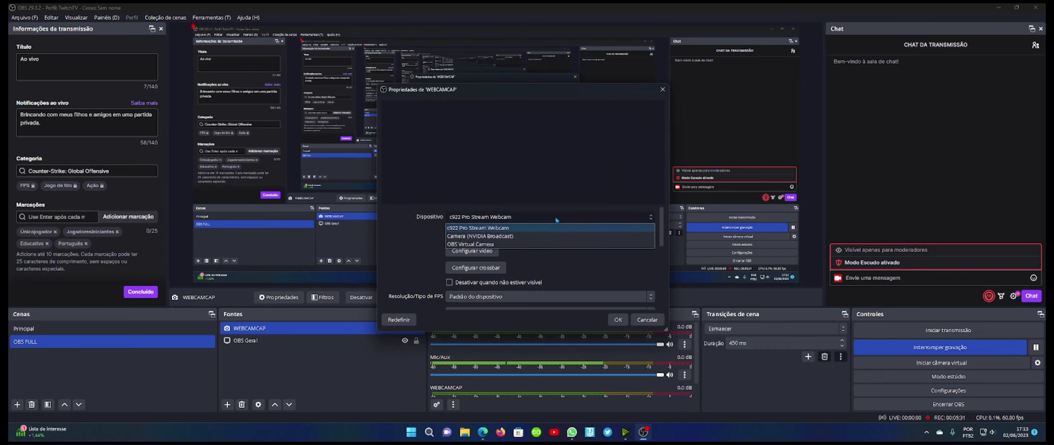
pyautogui.click(505, 235)
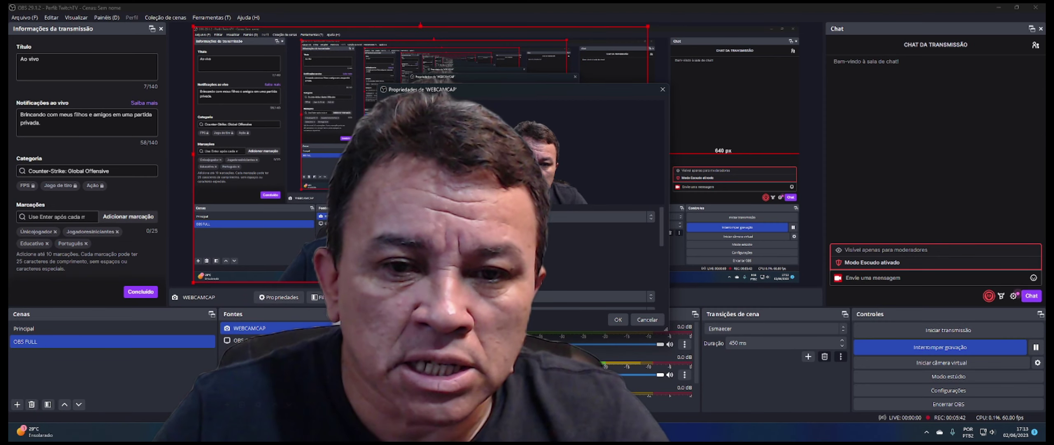
pyautogui.scroll(-3, 661, 268)
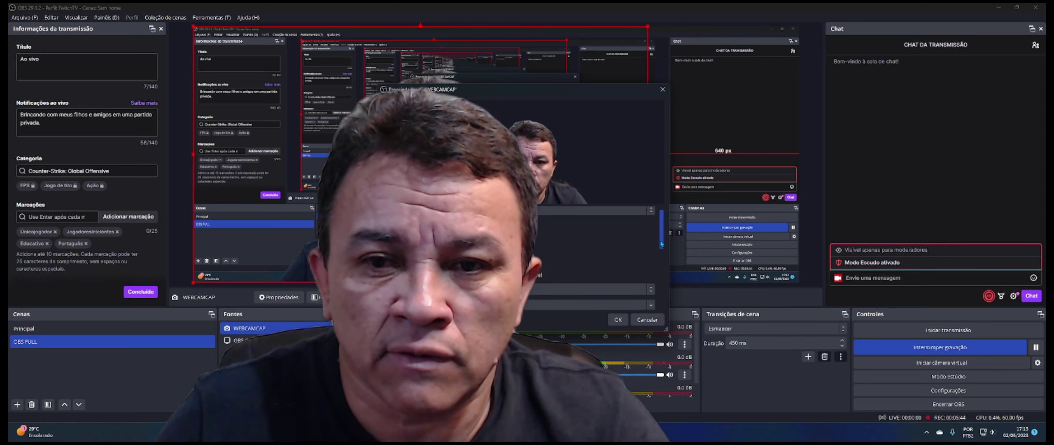
pyautogui.moveTo(661, 268); pyautogui.dragTo(661, 237)
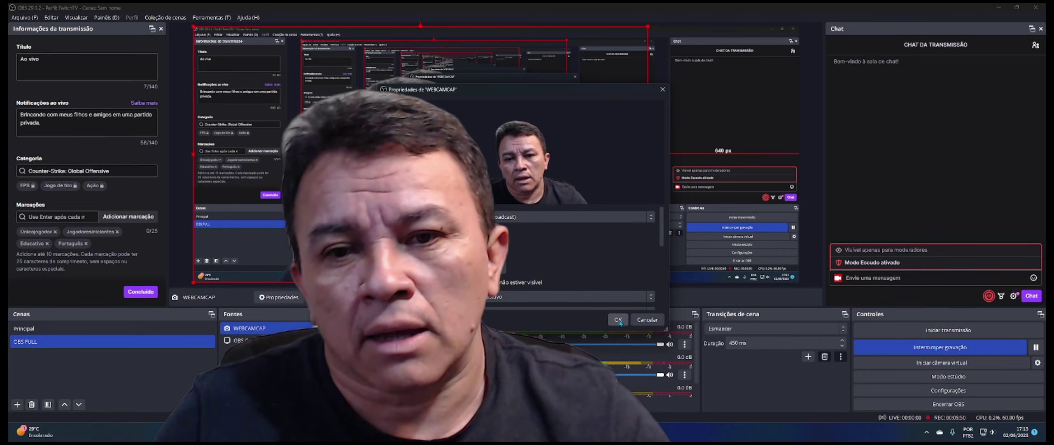
pyautogui.click(619, 320)
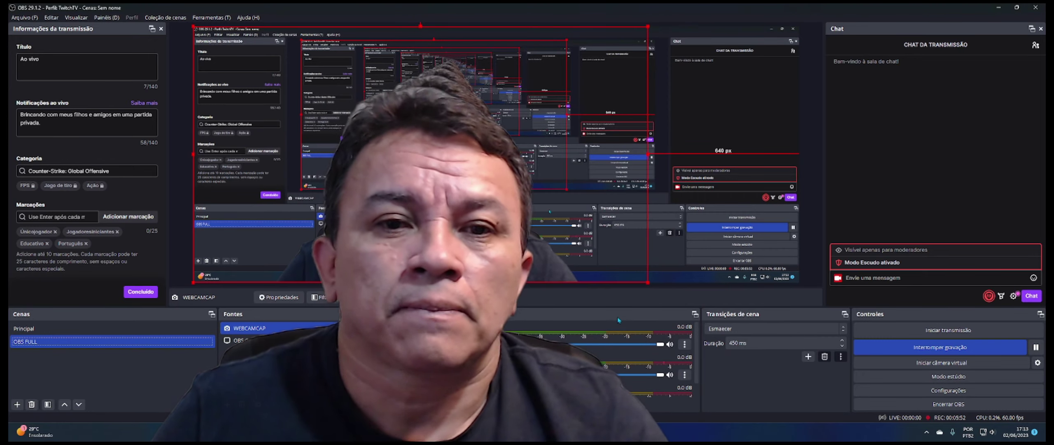
# Shrink the WEBCAMCAP image on the preview canvas and move it to the right side of the scene.
pyautogui.moveTo(193, 282); pyautogui.dragTo(444, 149)
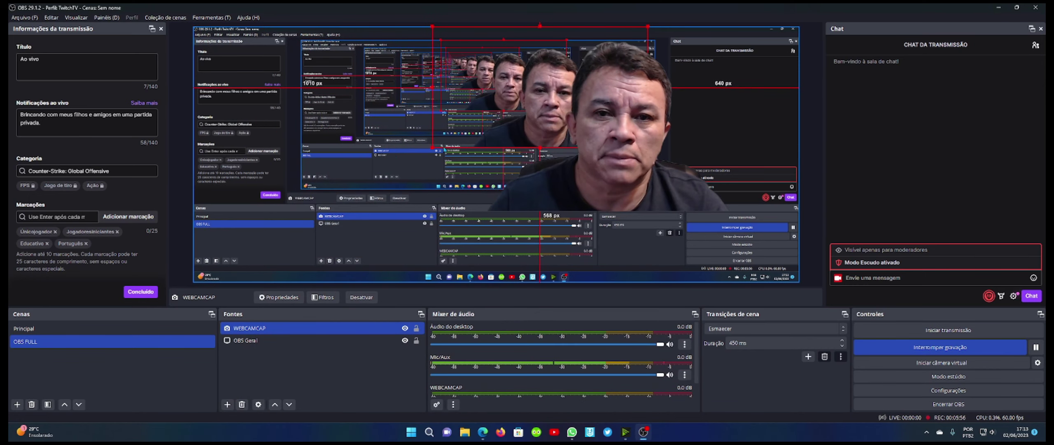
pyautogui.moveTo(544, 109); pyautogui.dragTo(394, 146)
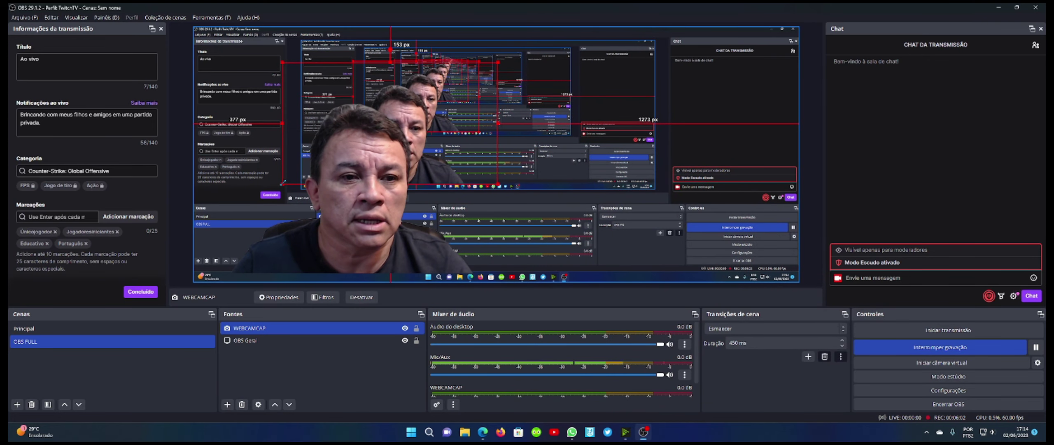
pyautogui.moveTo(283, 182); pyautogui.dragTo(392, 127)
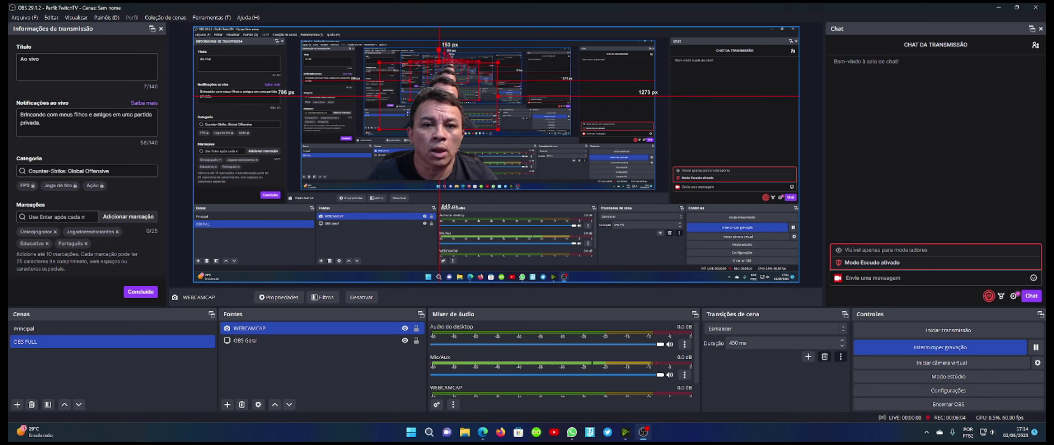
pyautogui.moveTo(446, 105); pyautogui.dragTo(701, 106)
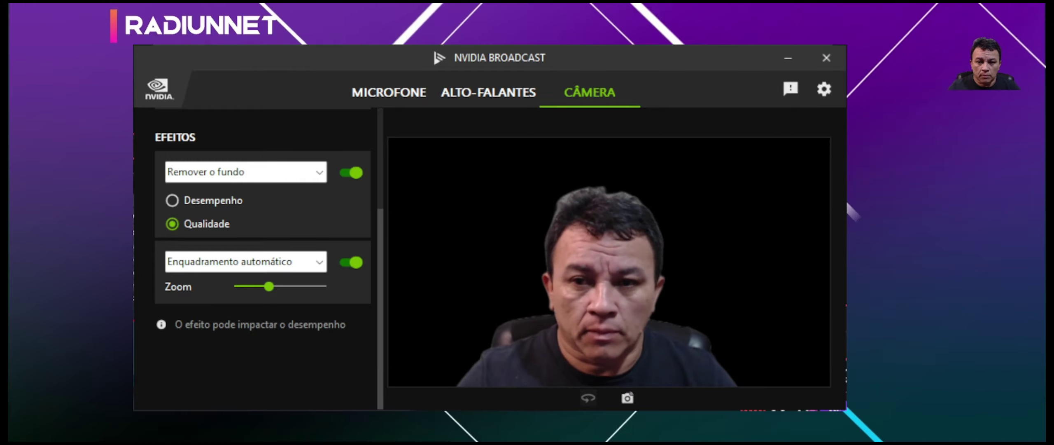
# In NVIDIA Broadcast, switch the camera background effect from Remover o fundo to Substituição do fundo.
pyautogui.click(845, 199)
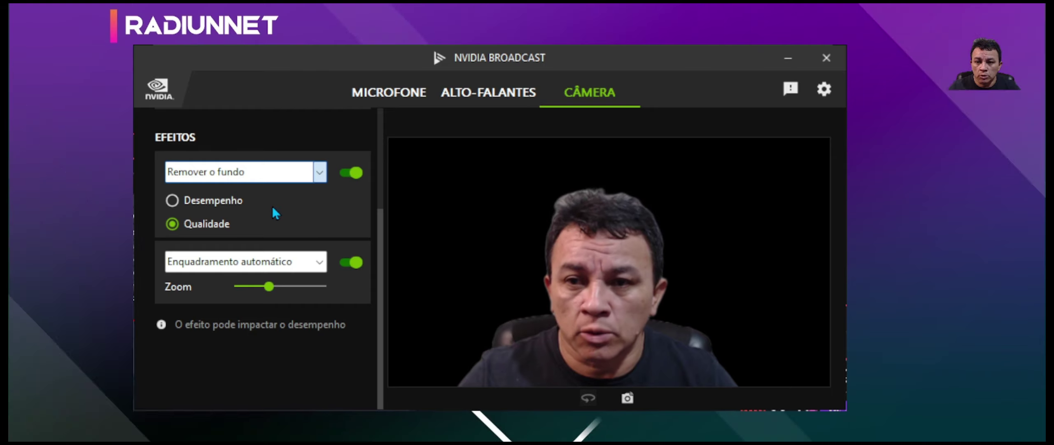
pyautogui.press('Down')
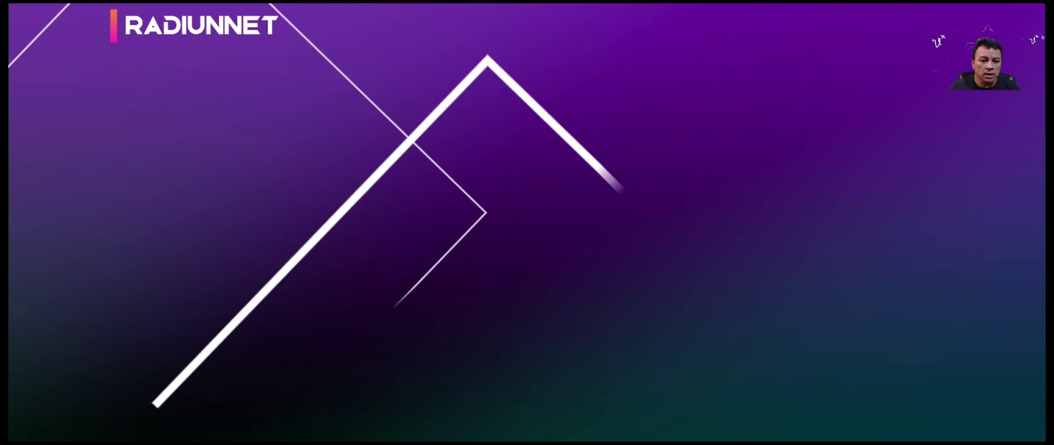
# Switch to OBS Studio and open the filters of the WEBCAM source in the Principal scene.
pyautogui.click(432, 337)
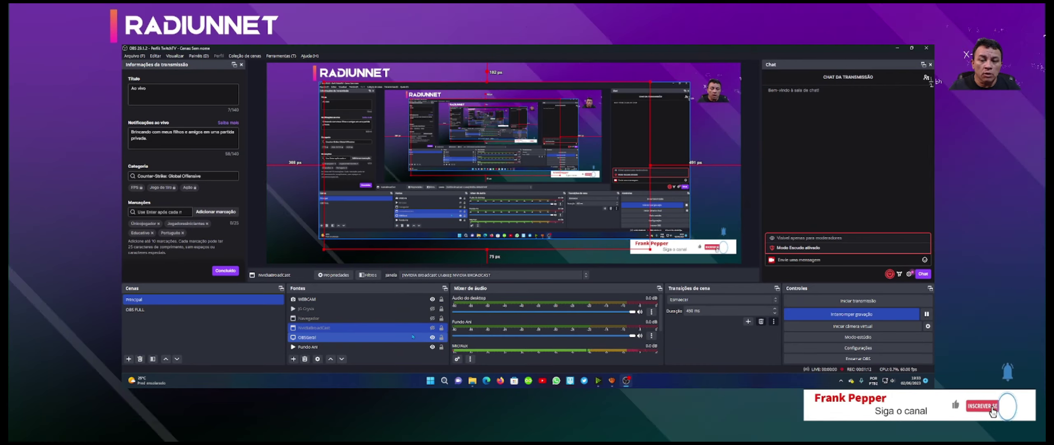
pyautogui.click(501, 265)
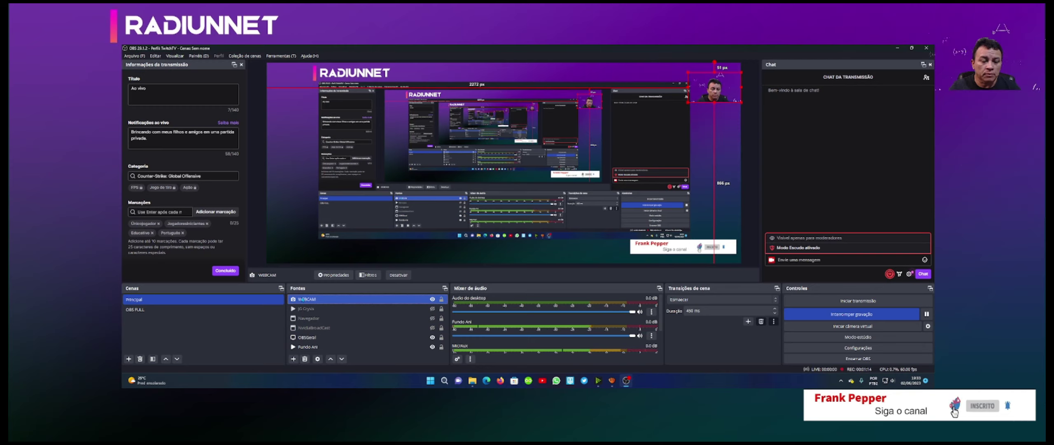
pyautogui.rightClick(302, 299)
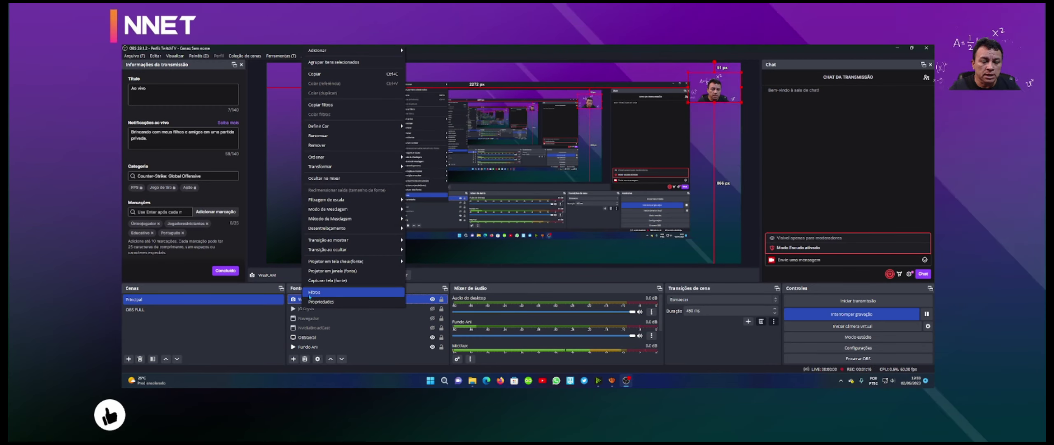
pyautogui.press('Escape')
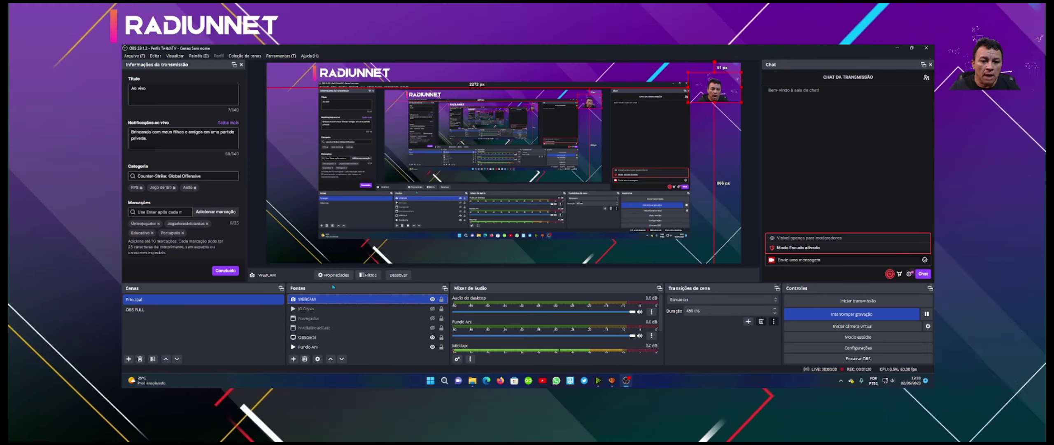
pyautogui.rightClick(310, 299)
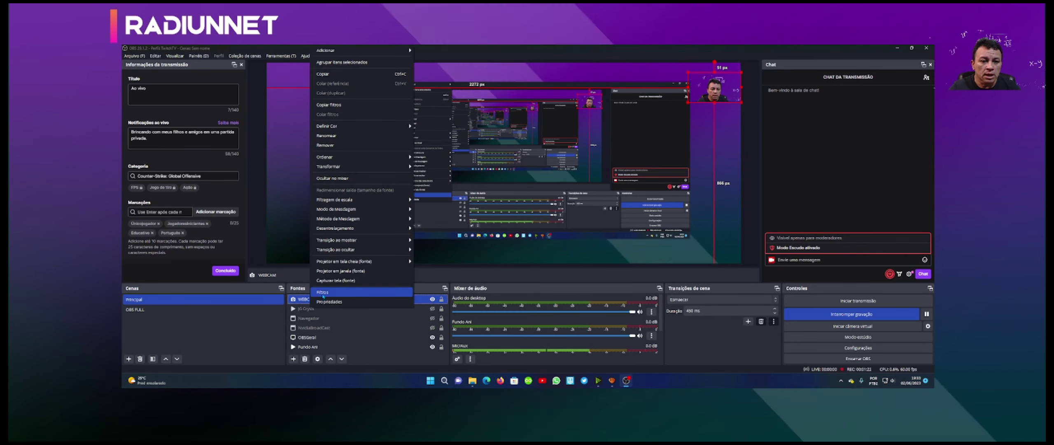
pyautogui.click(322, 291)
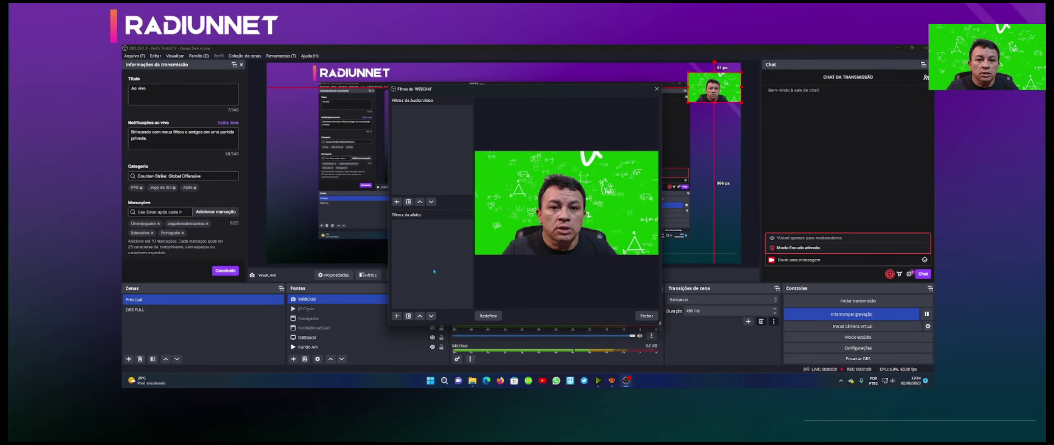
# Add a Chroma Key effect filter to the WEBCAM source under its default name and fine-tune its similarity.
pyautogui.click(397, 316)
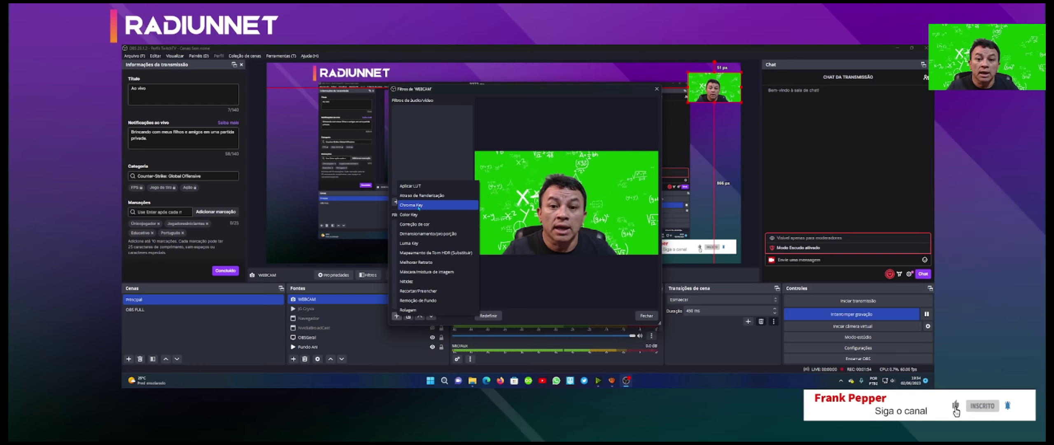
pyautogui.click(418, 205)
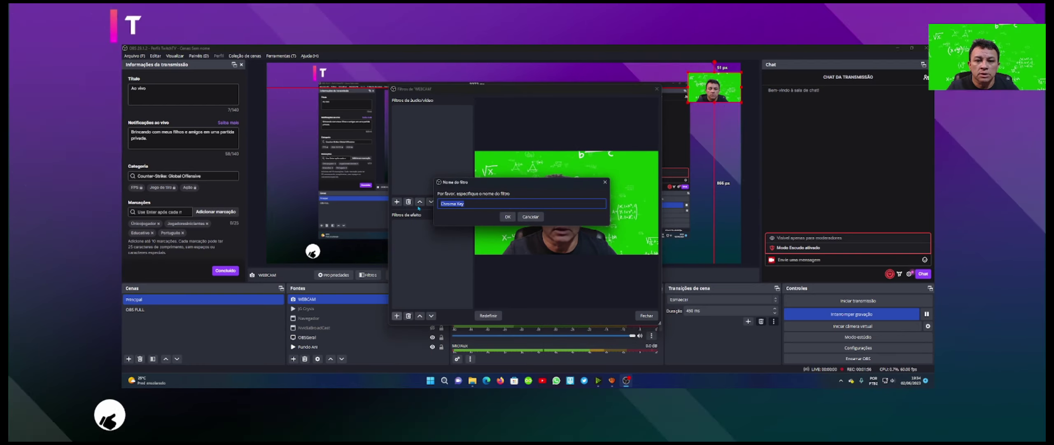
pyautogui.click(511, 218)
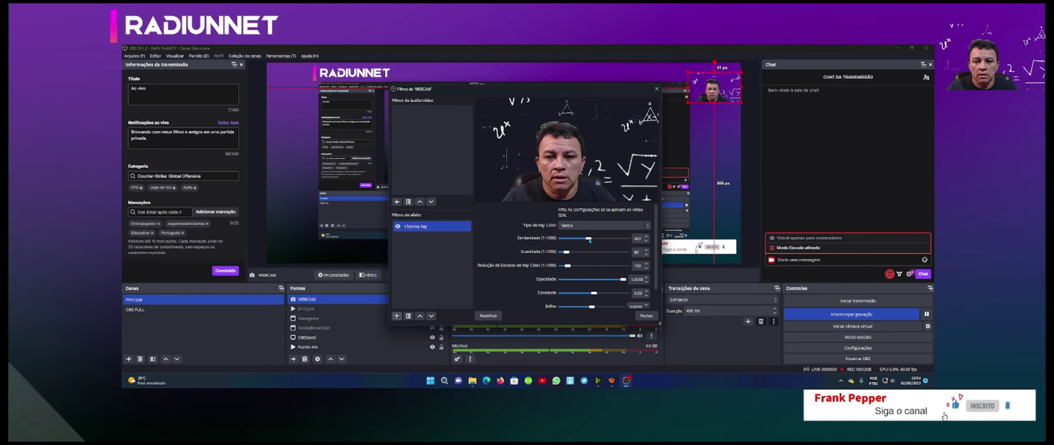
pyautogui.moveTo(589, 238); pyautogui.dragTo(590, 240)
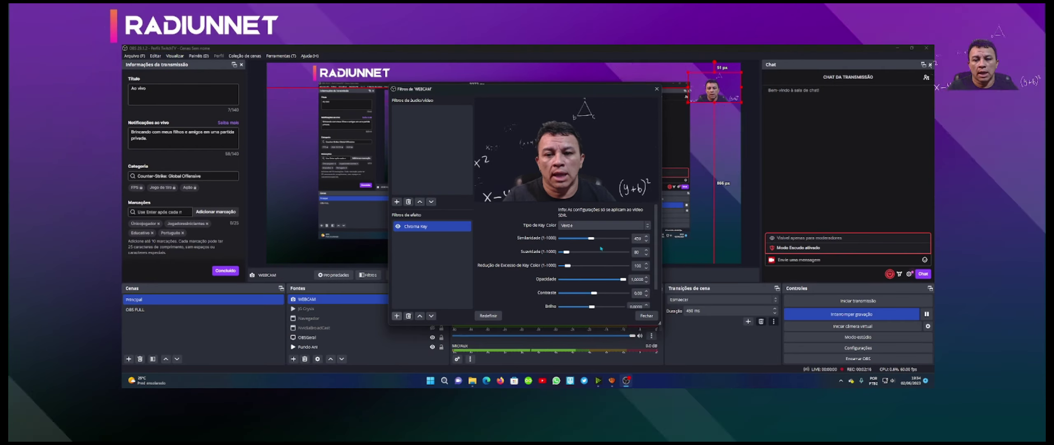
pyautogui.click(644, 316)
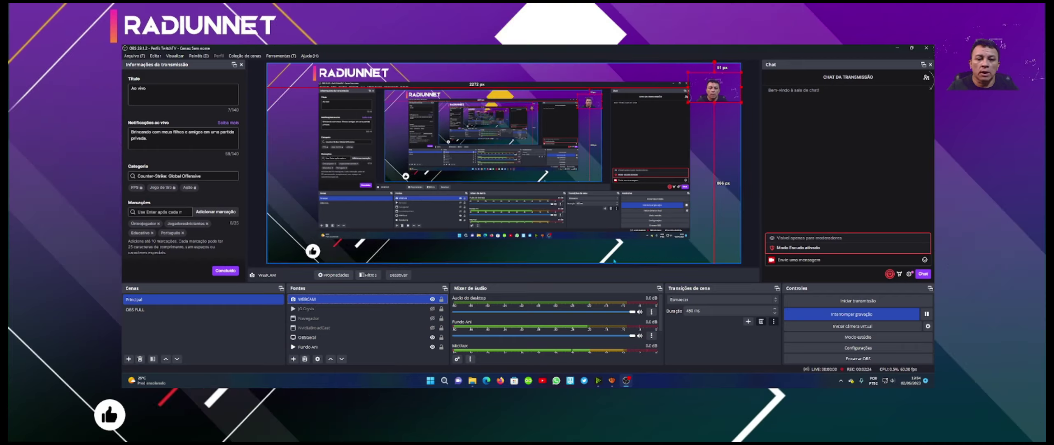
# Add a Correção de cor effect filter to the WEBCAM source under its default name and lower its gamma to about -0.18.
pyautogui.rightClick(312, 301)
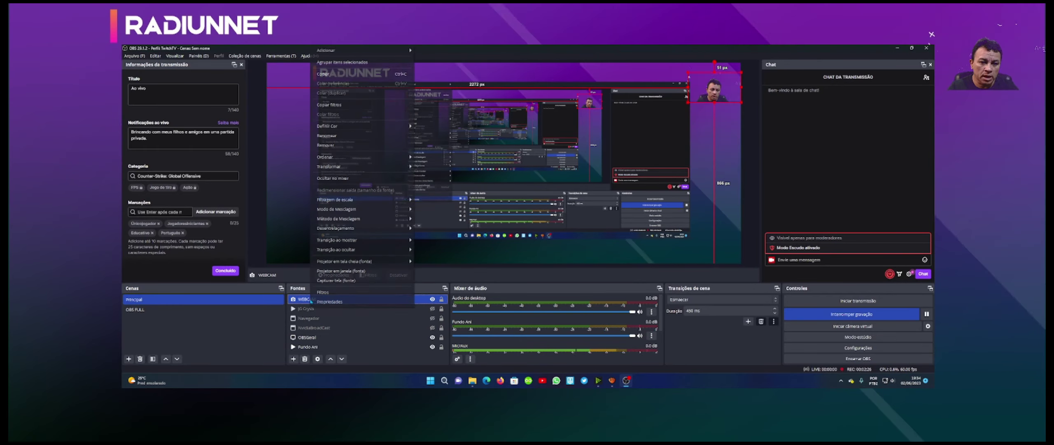
pyautogui.click(324, 295)
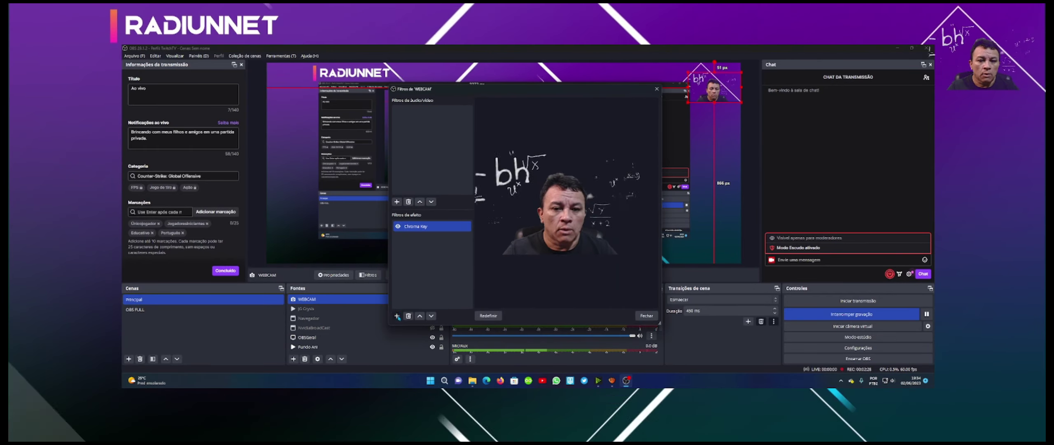
pyautogui.click(397, 316)
pyautogui.click(423, 226)
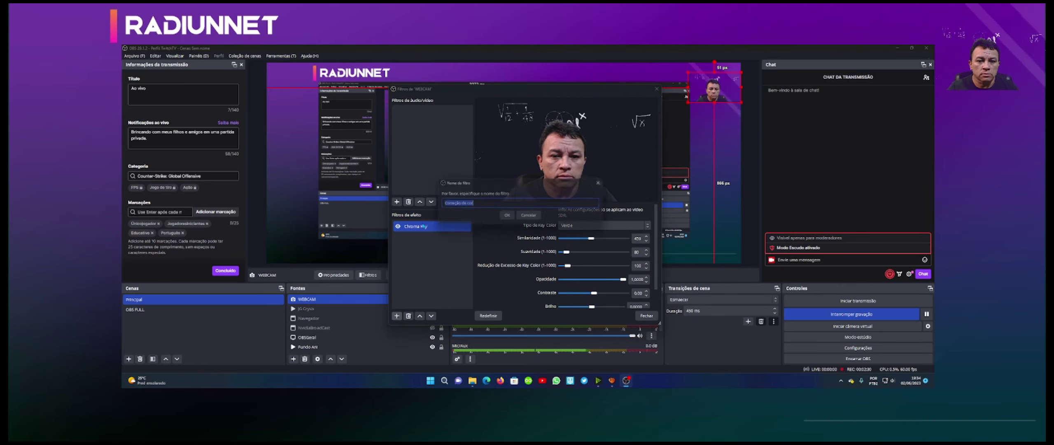
pyautogui.click(508, 217)
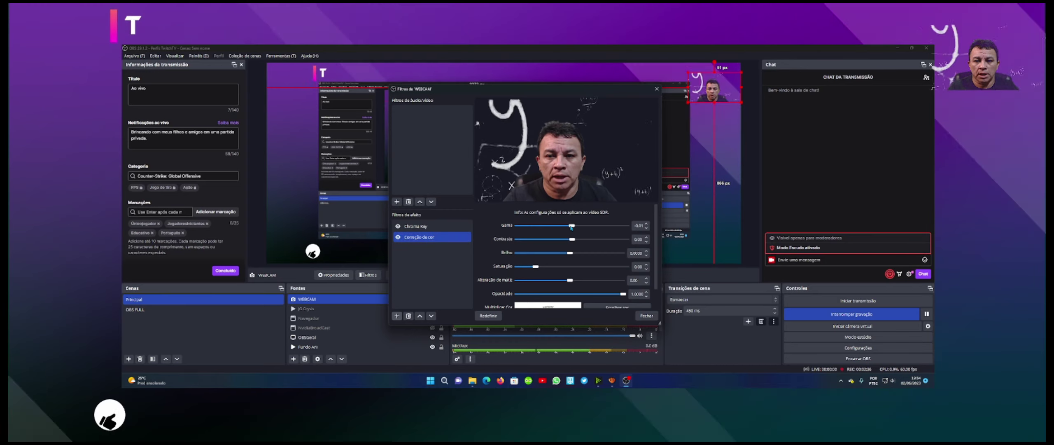
pyautogui.moveTo(570, 228); pyautogui.dragTo(568, 228)
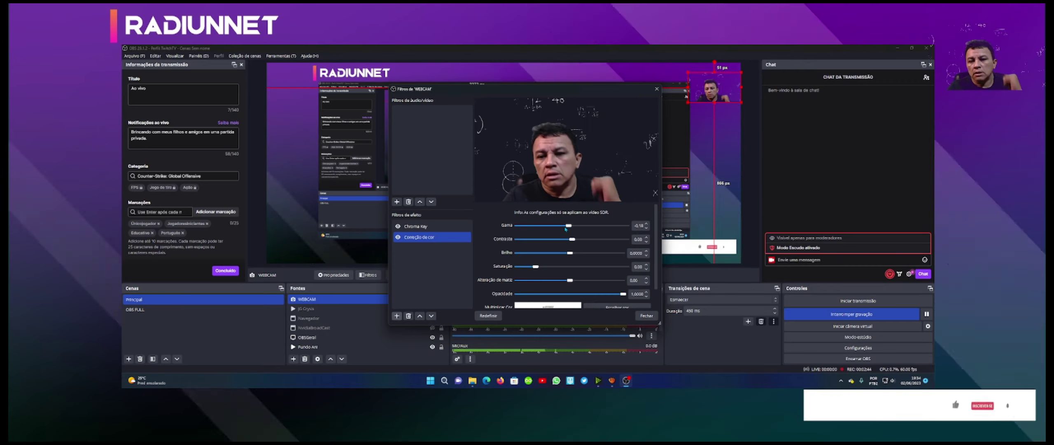
pyautogui.click(647, 316)
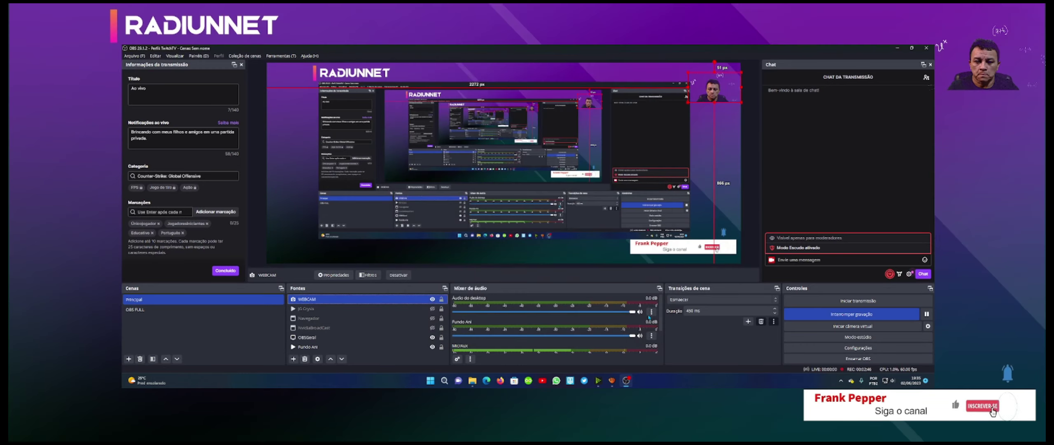